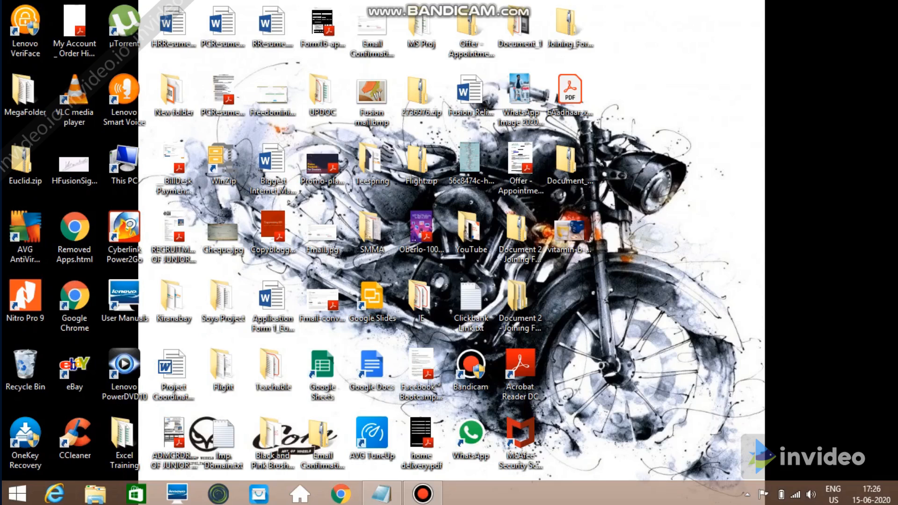
Load shopify.com in Chrome and look at Shopify's learning resources
{"action": "left_click", "coordinate": [341, 493]}
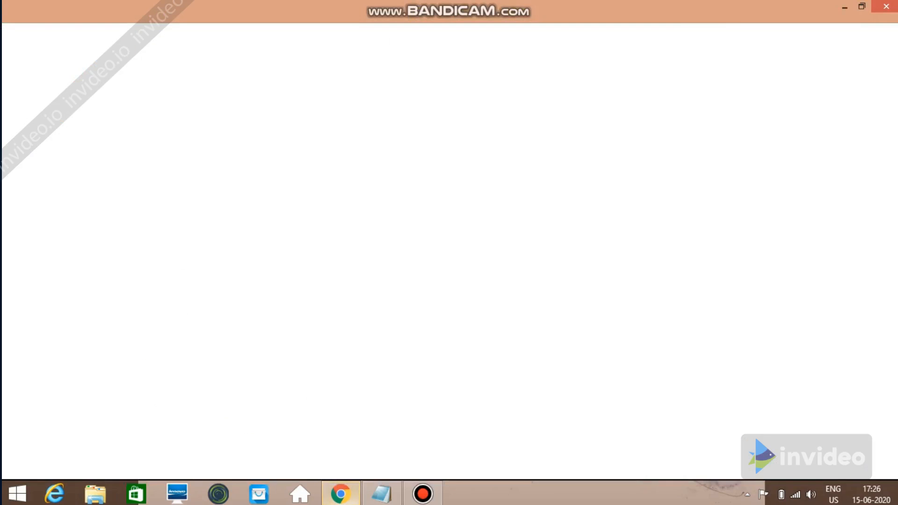
{"action": "type", "text": "sho"}
{"action": "key", "text": "Return"}
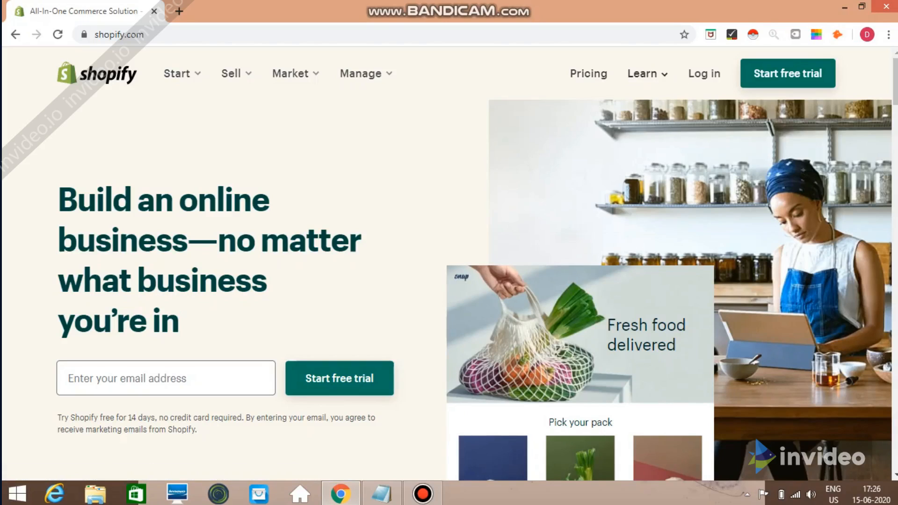
{"action": "left_click", "coordinate": [647, 74]}
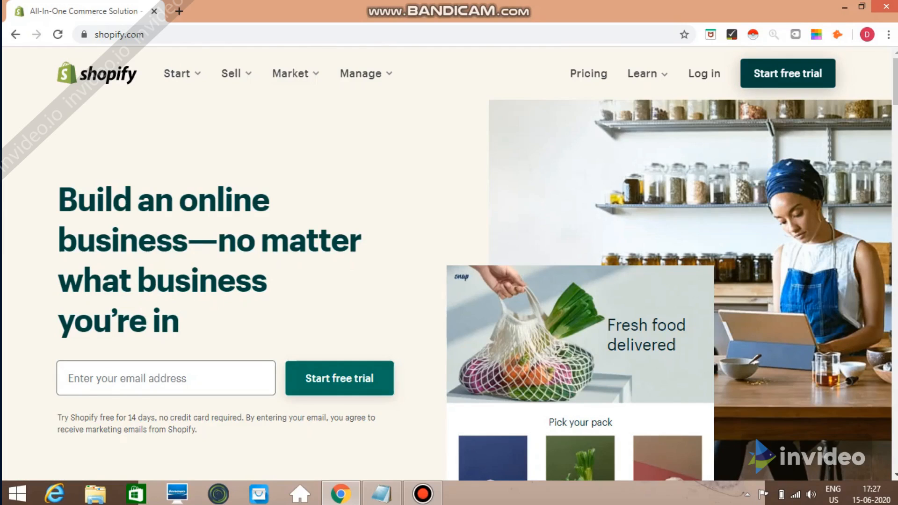
Start the free 14-day trial sign-up, entering the account e-mail address and a password
{"action": "left_click", "coordinate": [788, 74]}
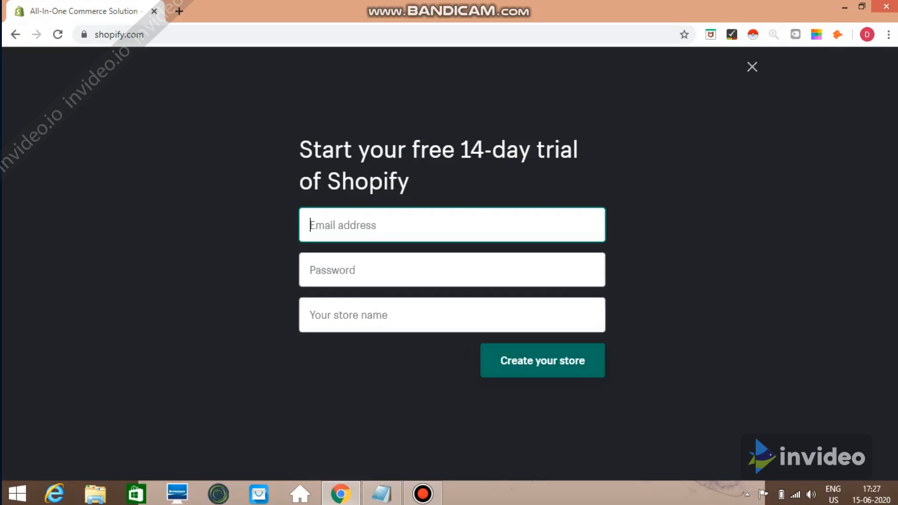
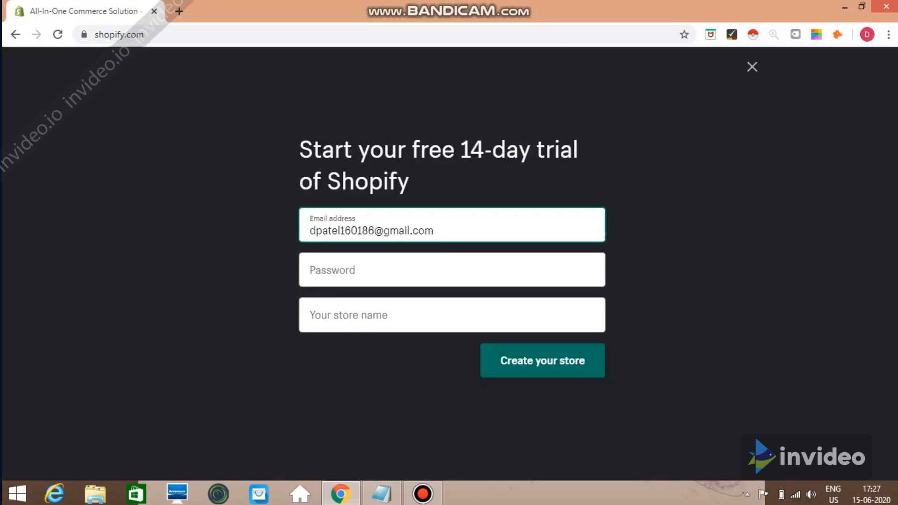
{"action": "left_click", "coordinate": [452, 270]}
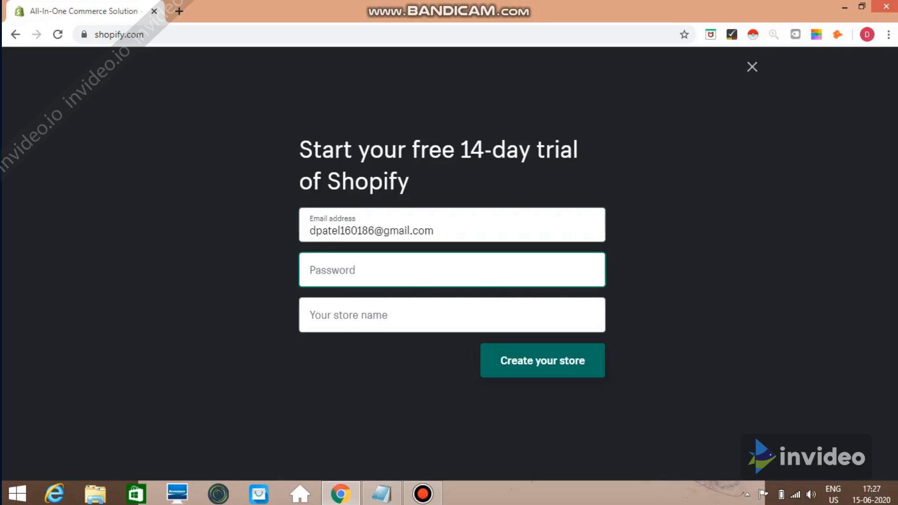
{"action": "type", "text": "********"}
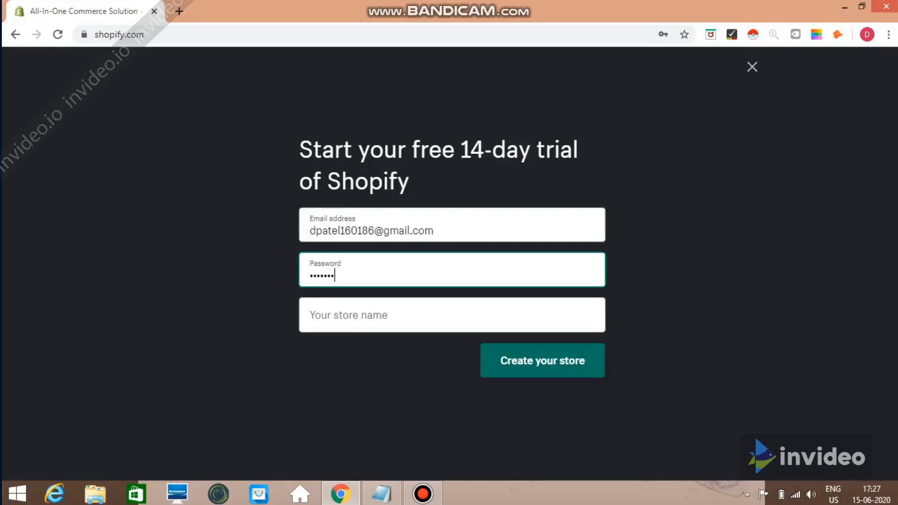
{"action": "left_click", "coordinate": [452, 315]}
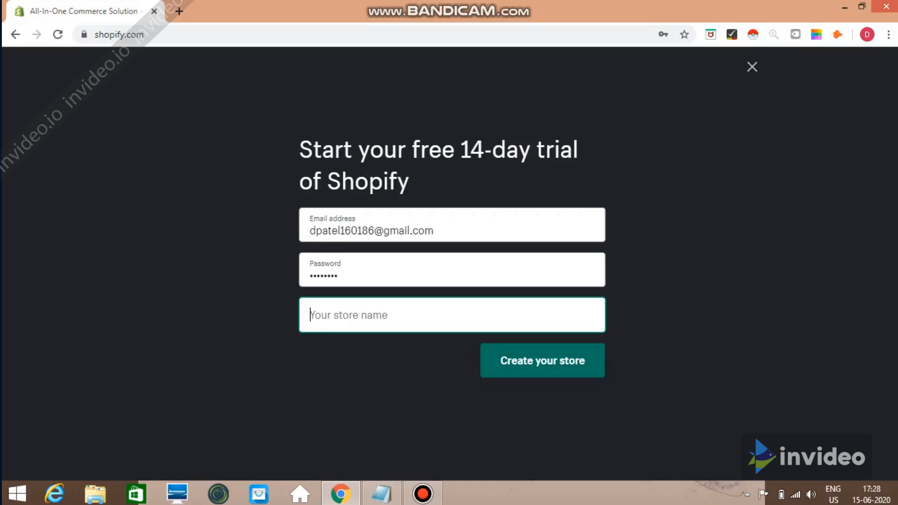
Name the store 'yoga4eveyone' instead of the taken 'yoga4all' and create it
{"action": "type", "text": "yo"}
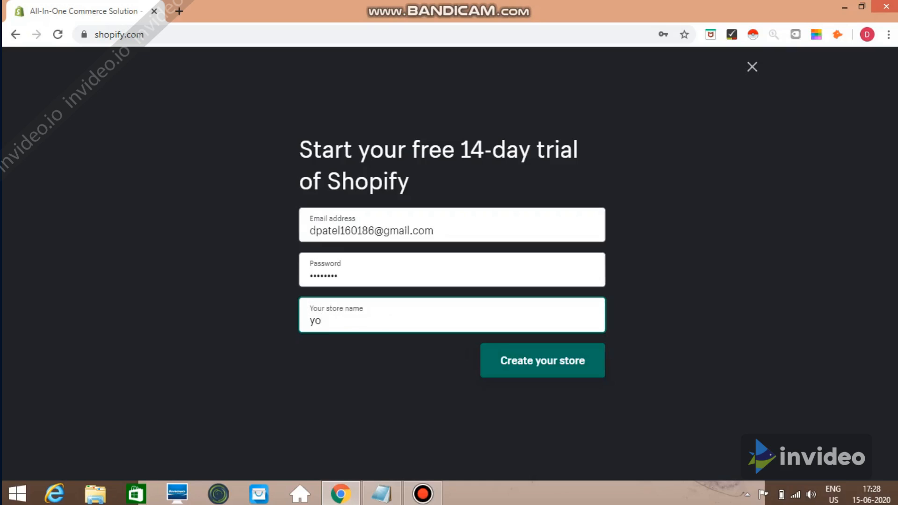
{"action": "type", "text": "ga"}
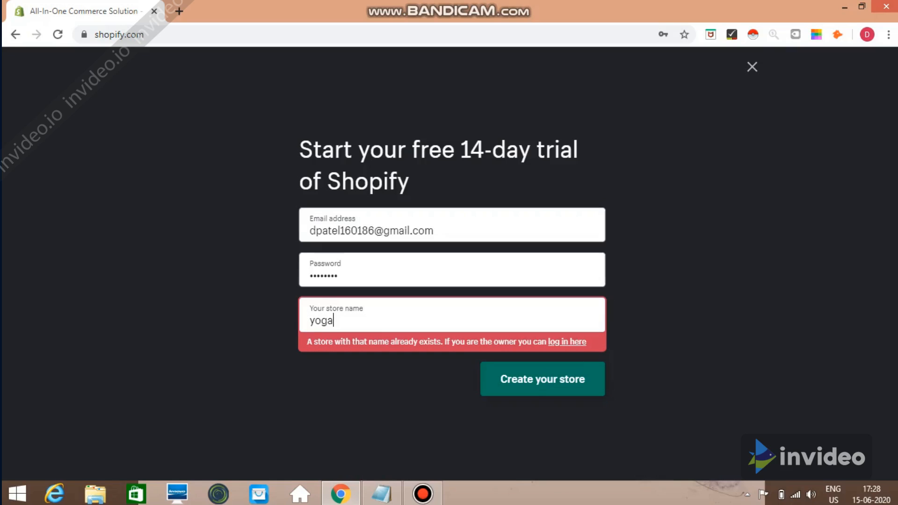
{"action": "type", "text": "4eveyone"}
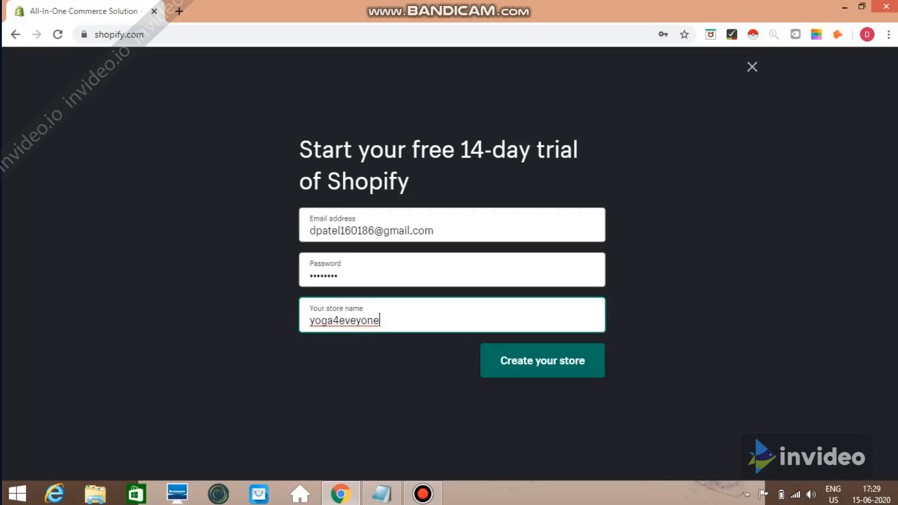
{"action": "key", "text": "Return"}
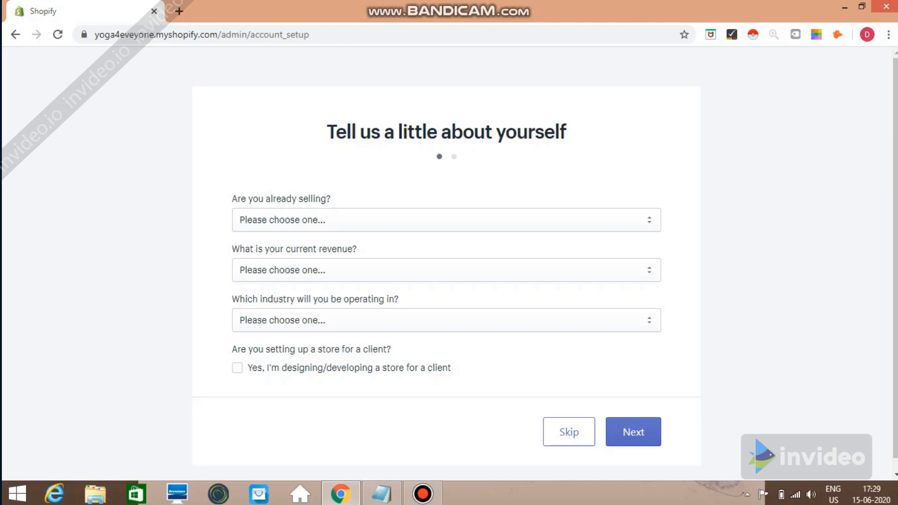
Answer 'I'm just playing around' to the 'Are you already selling?' question
{"action": "left_click", "coordinate": [446, 220]}
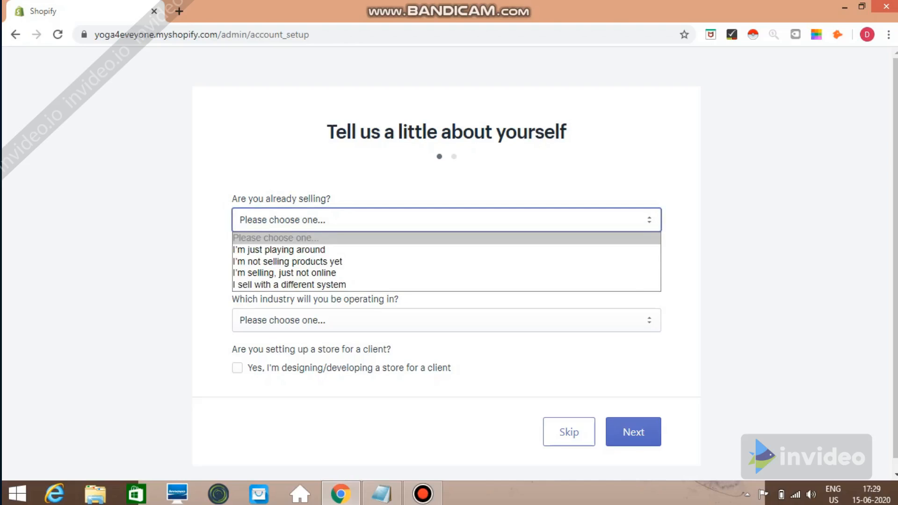
{"action": "key", "text": "Down"}
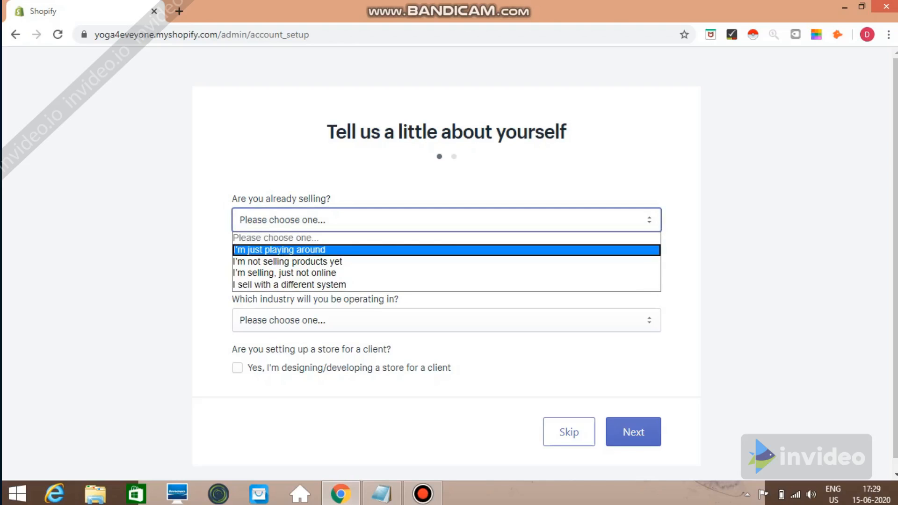
{"action": "key", "text": "Down"}
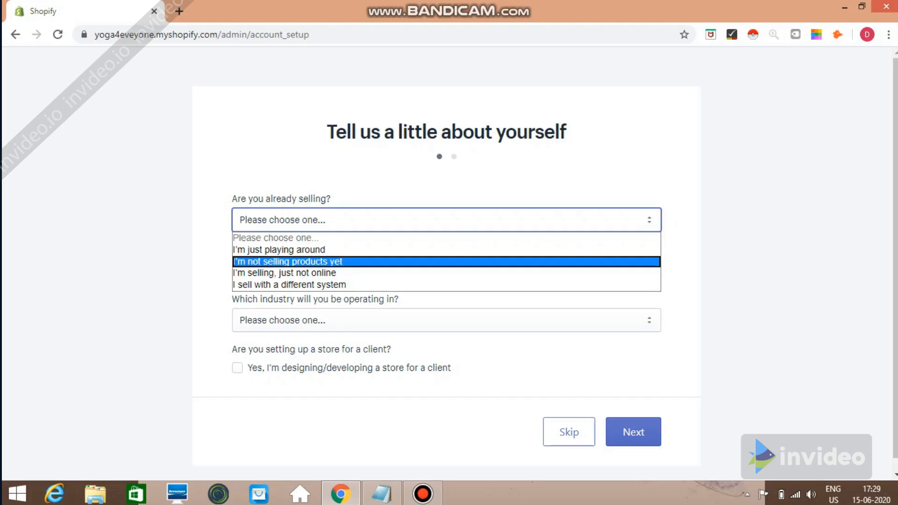
{"action": "key", "text": "Down"}
{"action": "key", "text": "Down"}
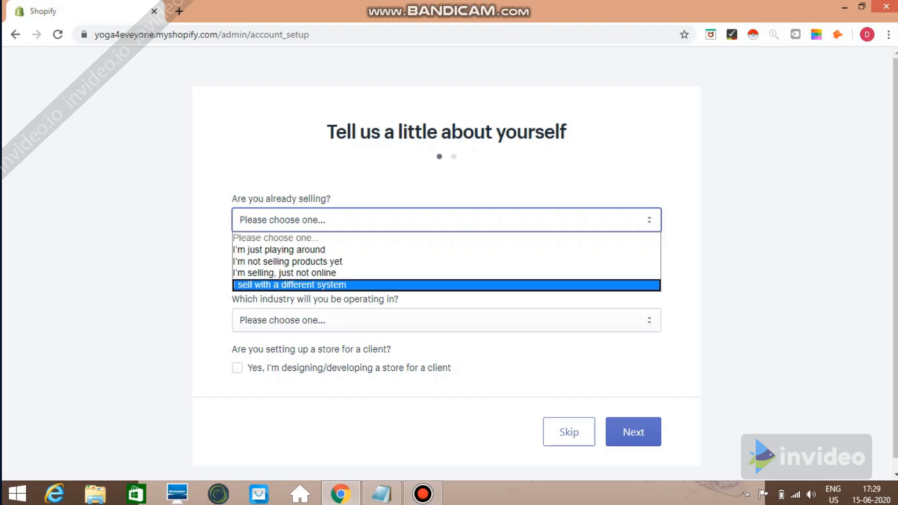
{"action": "key", "text": "Up"}
{"action": "key", "text": "Up"}
{"action": "key", "text": "Up"}
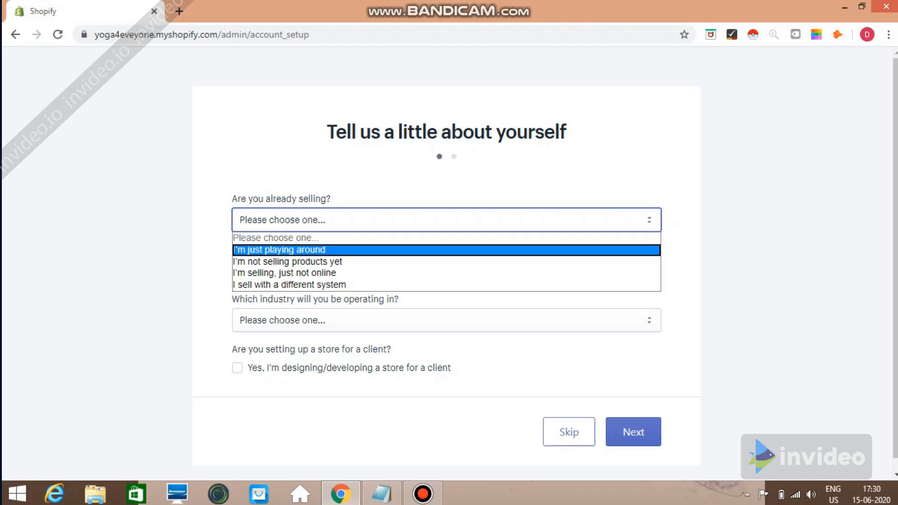
{"action": "key", "text": "Return"}
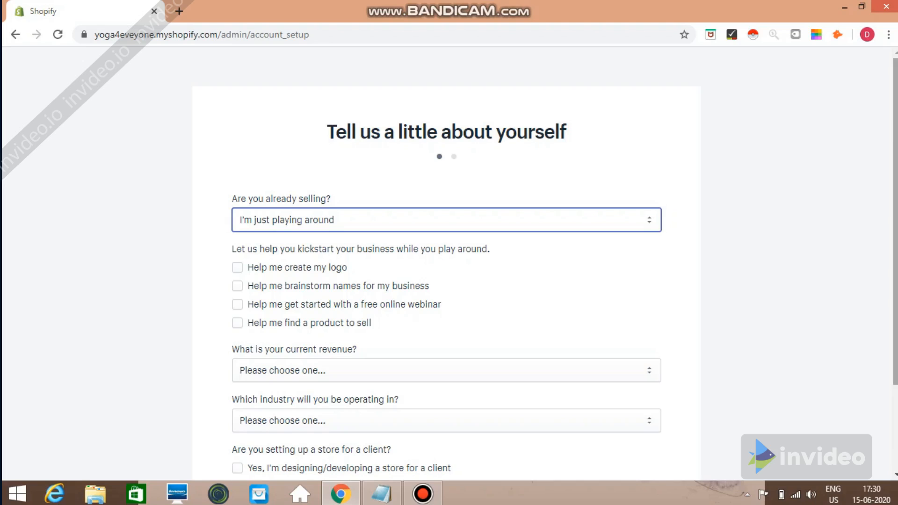
Set current revenue to ₹0 INR and industry to Sports, leaving the client-store box unchecked
{"action": "scroll", "coordinate": [447, 262], "scroll_direction": "down", "scroll_amount": 2}
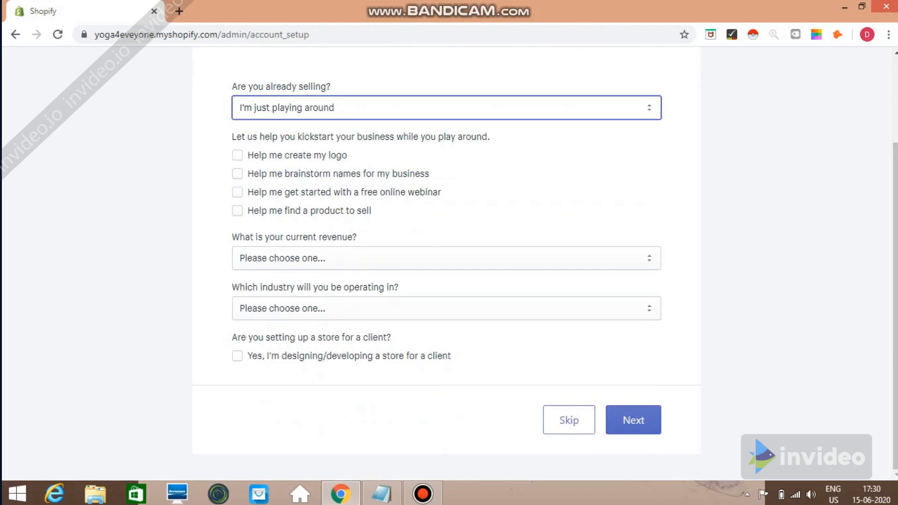
{"action": "left_click", "coordinate": [447, 258]}
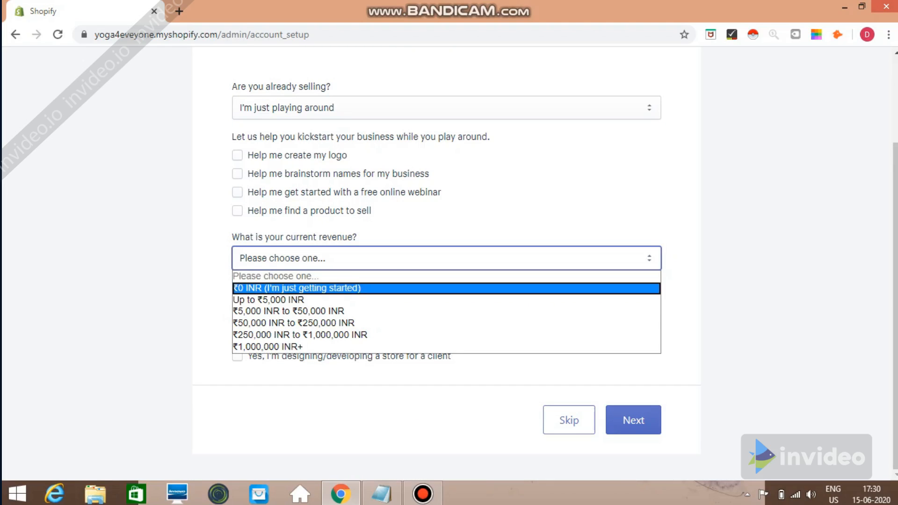
{"action": "key", "text": "Return"}
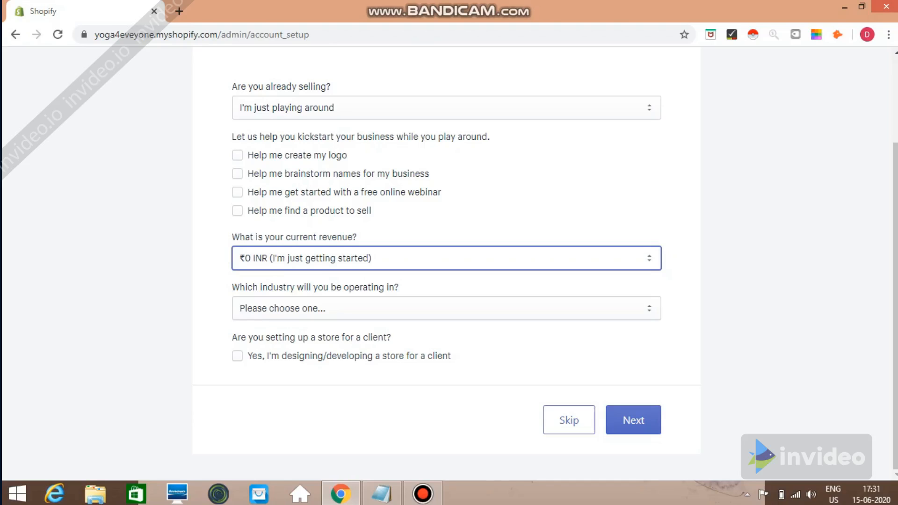
{"action": "key", "text": "Tab"}
{"action": "key", "text": "alt+Down"}
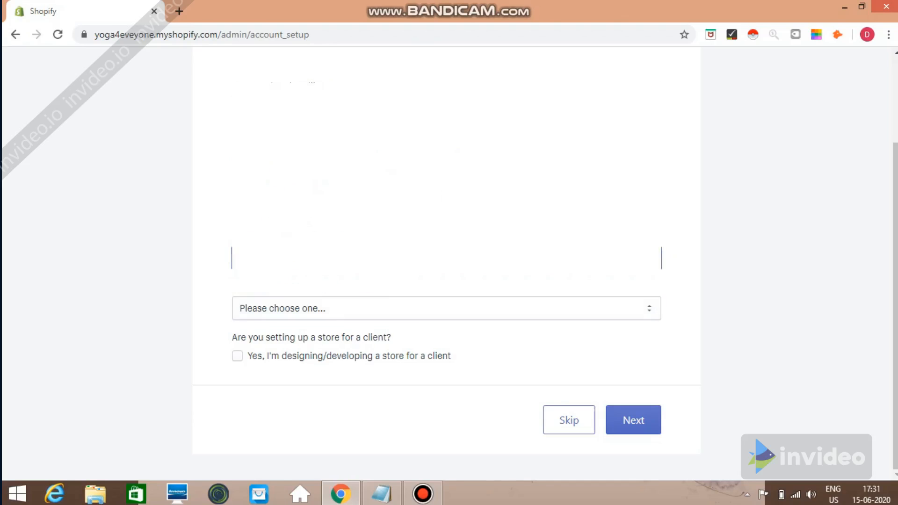
{"action": "key", "text": "Down"}
{"action": "key", "text": "Down"}
{"action": "key", "text": "Down"}
{"action": "key", "text": "Down"}
{"action": "key", "text": "Down"}
{"action": "key", "text": "Down"}
{"action": "key", "text": "Down"}
{"action": "key", "text": "Down"}
{"action": "key", "text": "Down"}
{"action": "key", "text": "Down"}
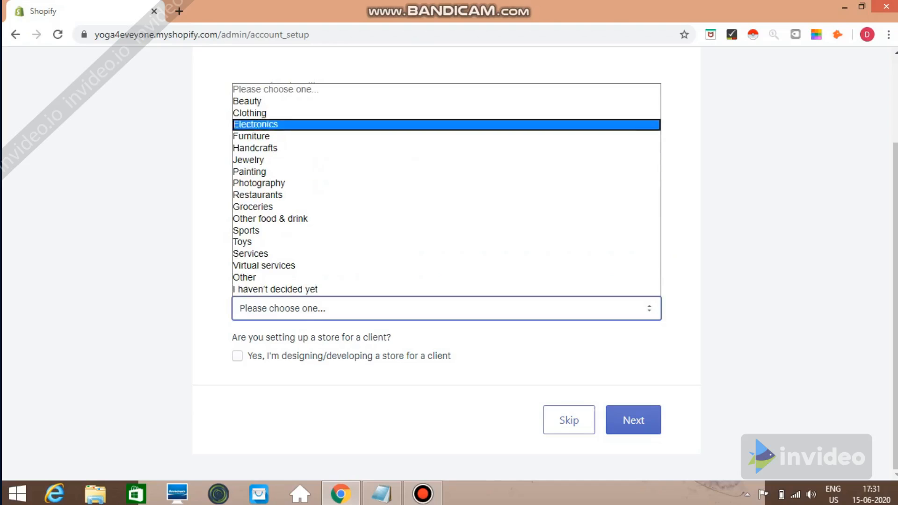
{"action": "key", "text": "Down"}
{"action": "key", "text": "Down"}
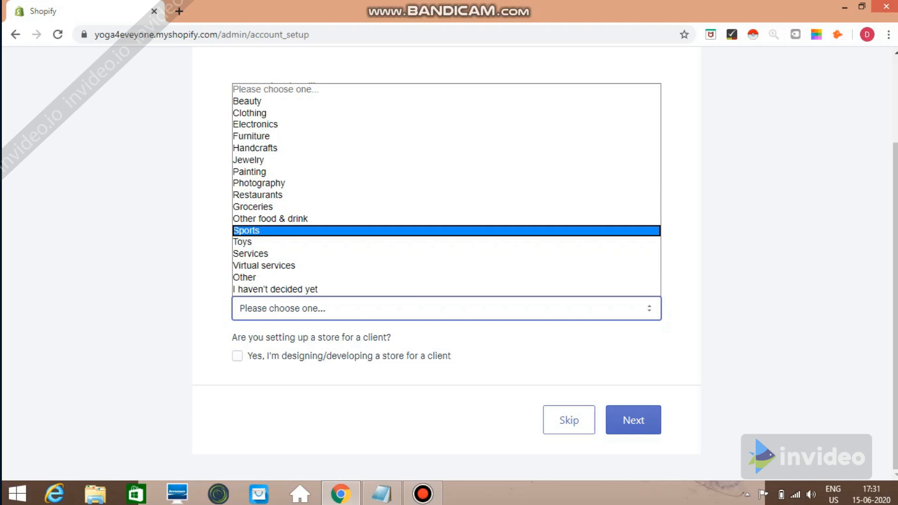
{"action": "key", "text": "Return"}
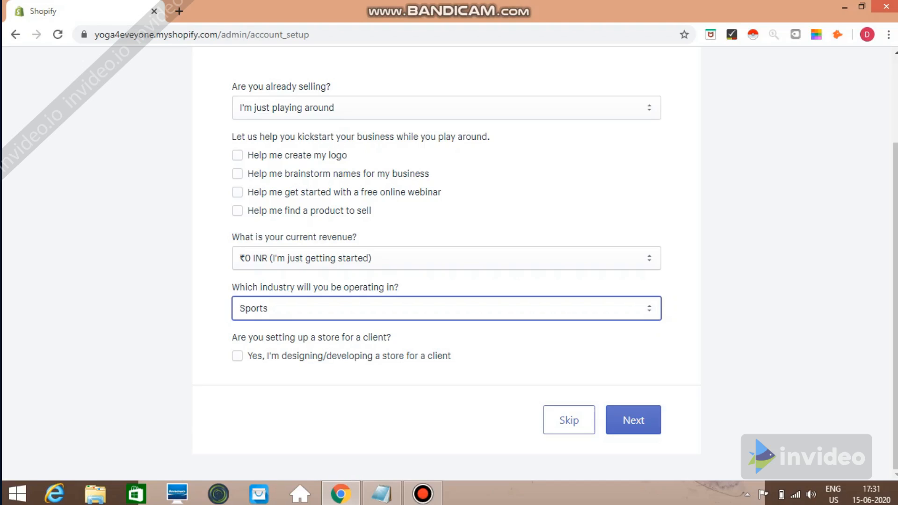
{"action": "left_click", "coordinate": [237, 356]}
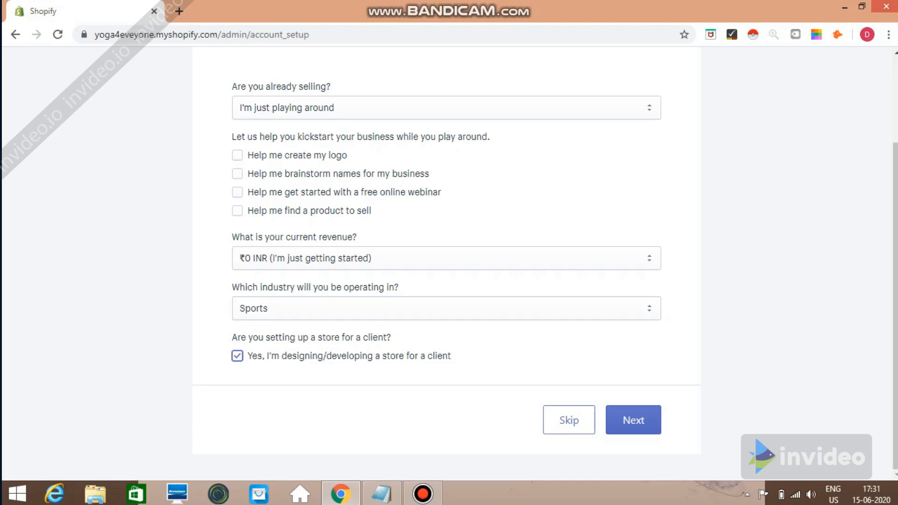
{"action": "key", "text": "space"}
Continue to the business address form and enter the owner's first and last name
{"action": "left_click", "coordinate": [633, 420]}
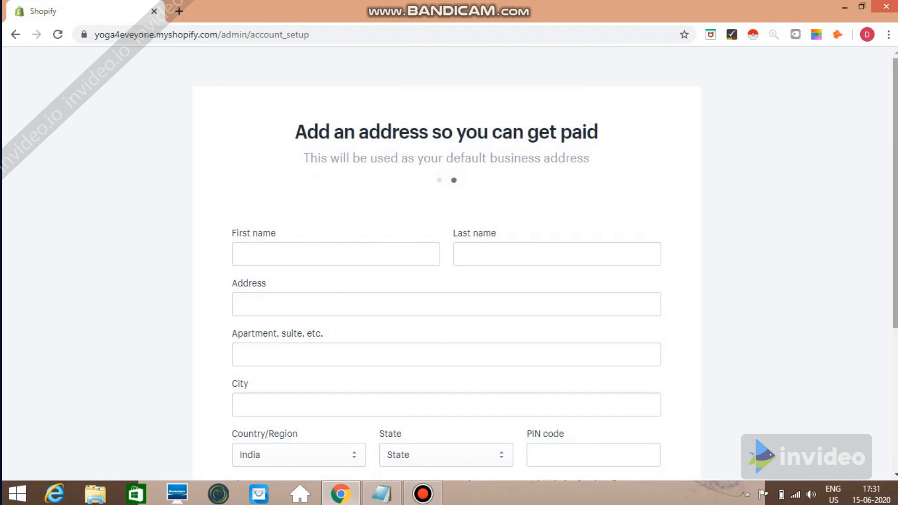
{"action": "scroll", "coordinate": [449, 262], "scroll_direction": "down", "scroll_amount": 3}
{"action": "scroll", "coordinate": [447, 262], "scroll_direction": "down", "scroll_amount": 3}
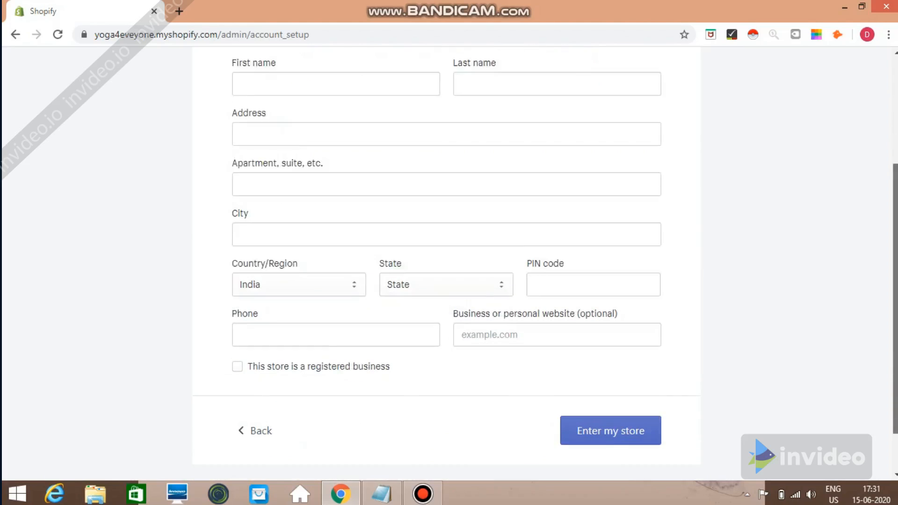
{"action": "scroll", "coordinate": [447, 262], "scroll_direction": "up", "scroll_amount": 3}
{"action": "scroll", "coordinate": [447, 262], "scroll_direction": "up", "scroll_amount": 2}
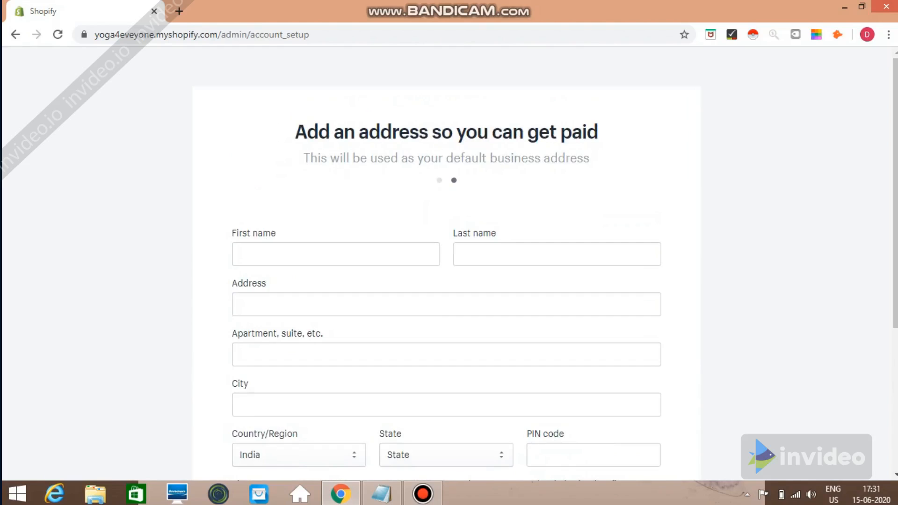
{"action": "left_click", "coordinate": [241, 254]}
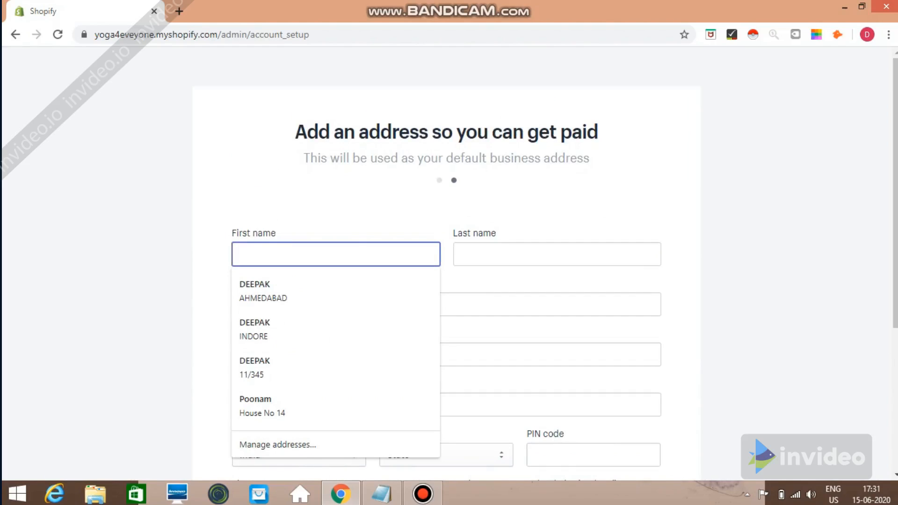
{"action": "type", "text": "d"}
{"action": "key", "text": "BackSpace"}
{"action": "type", "text": "dee"}
{"action": "key", "text": "BackSpace"}
{"action": "key", "text": "BackSpace"}
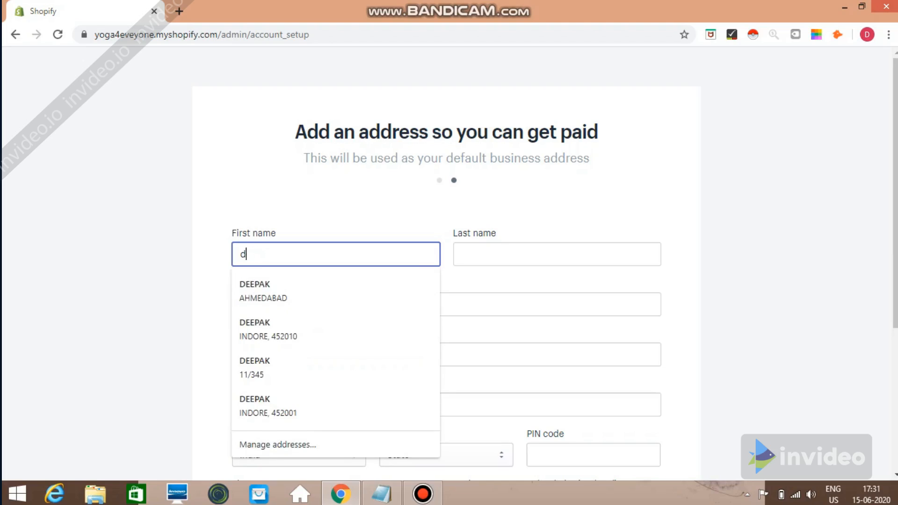
{"action": "key", "text": "BackSpace"}
{"action": "left_click", "coordinate": [464, 254]}
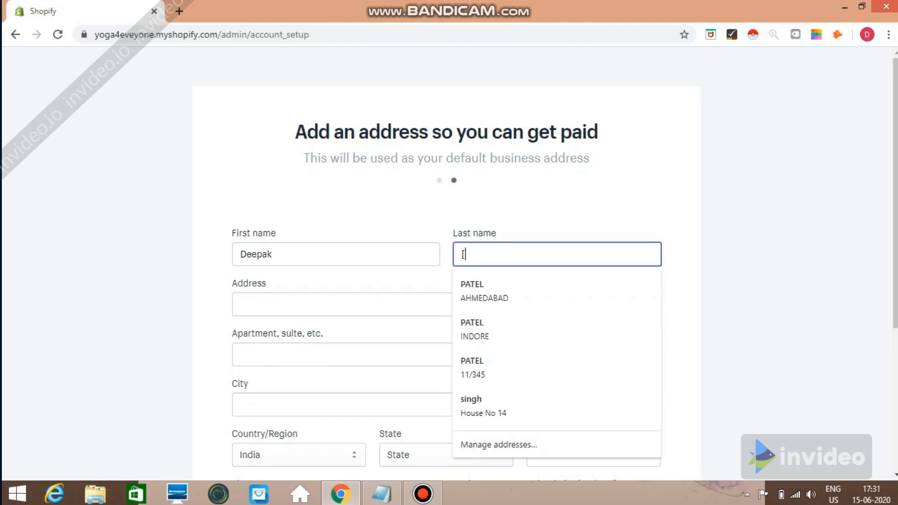
{"action": "key", "text": "Escape"}
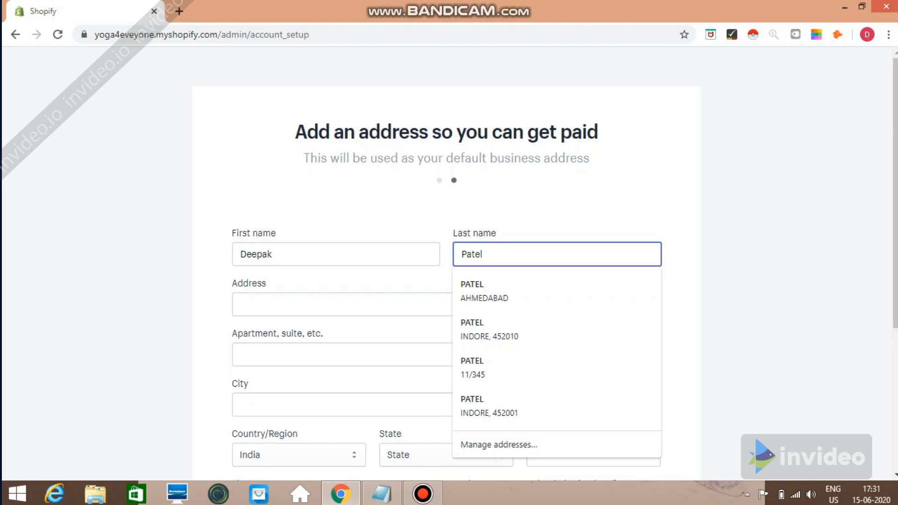
Fill the street address from a saved address and enter the city
{"action": "left_click", "coordinate": [244, 305]}
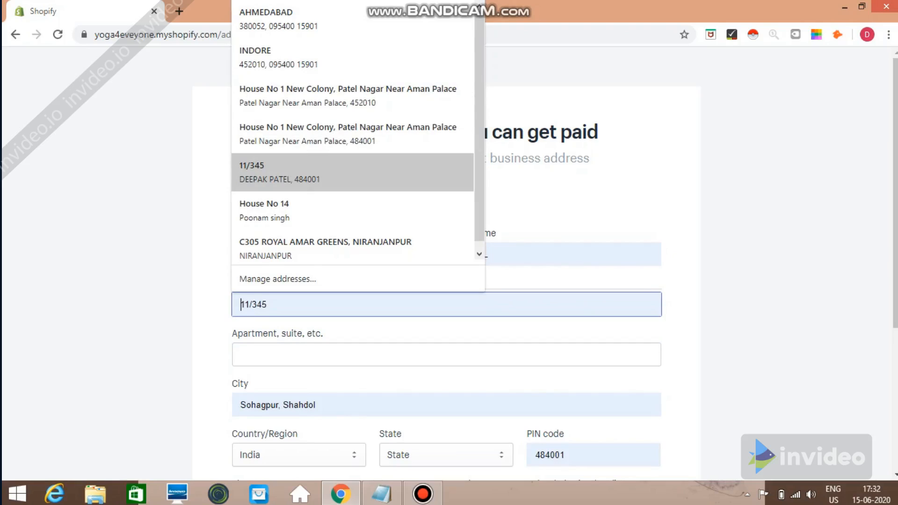
{"action": "left_click", "coordinate": [352, 172]}
{"action": "left_click", "coordinate": [327, 354]}
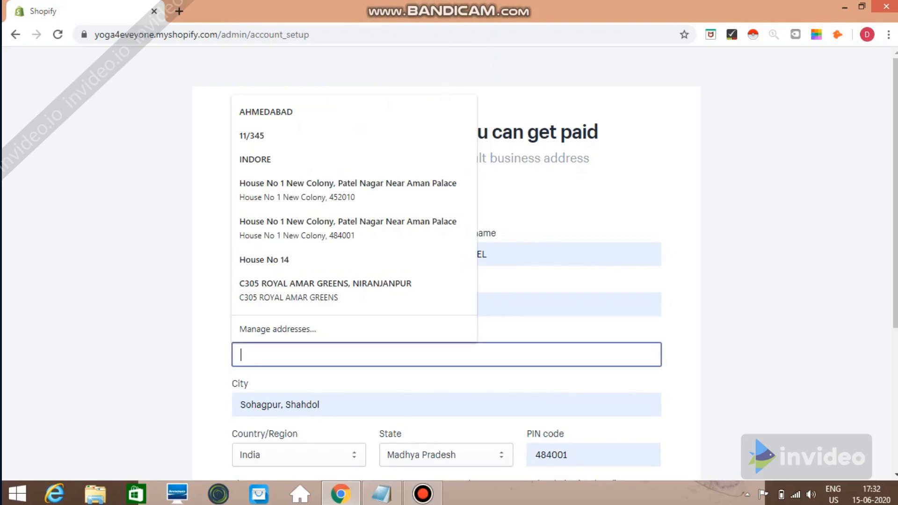
{"action": "scroll", "coordinate": [449, 262], "scroll_direction": "down", "scroll_amount": 2}
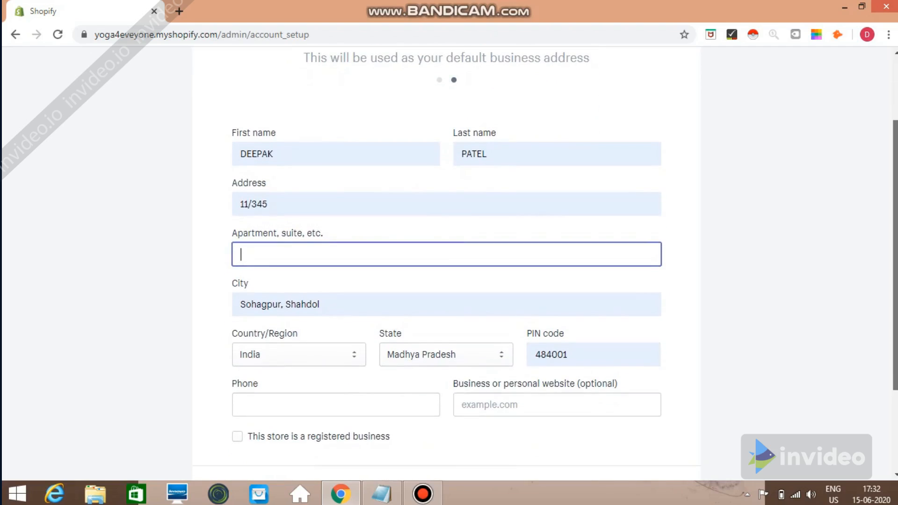
{"action": "key", "text": "Tab"}
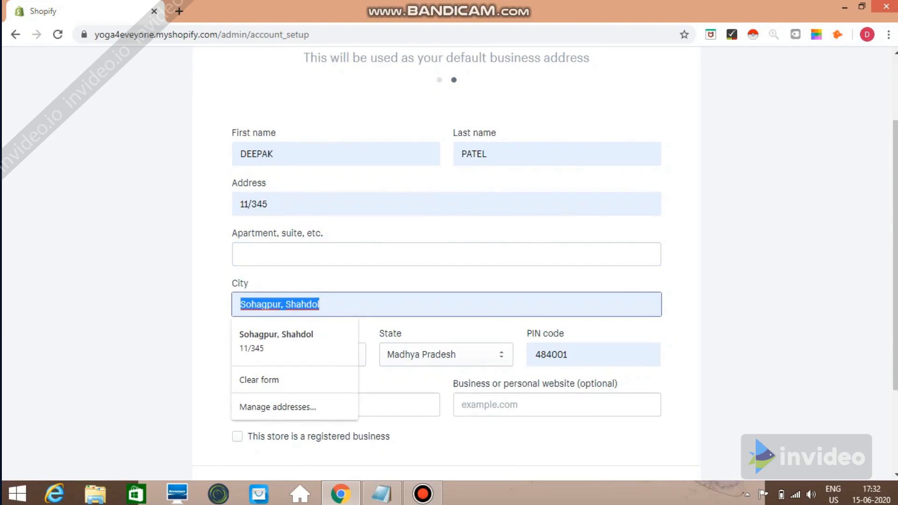
{"action": "type", "text": "Indore"}
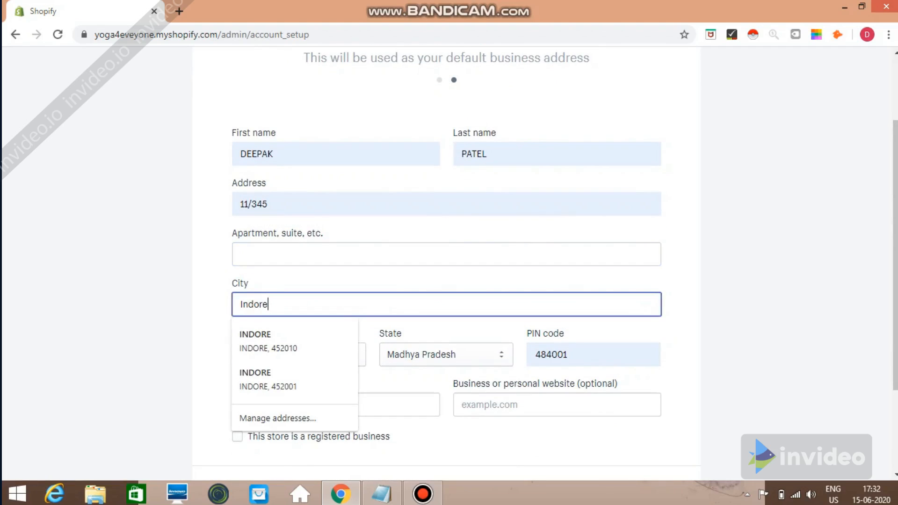
{"action": "key", "text": "Escape"}
{"action": "key", "text": "Tab"}
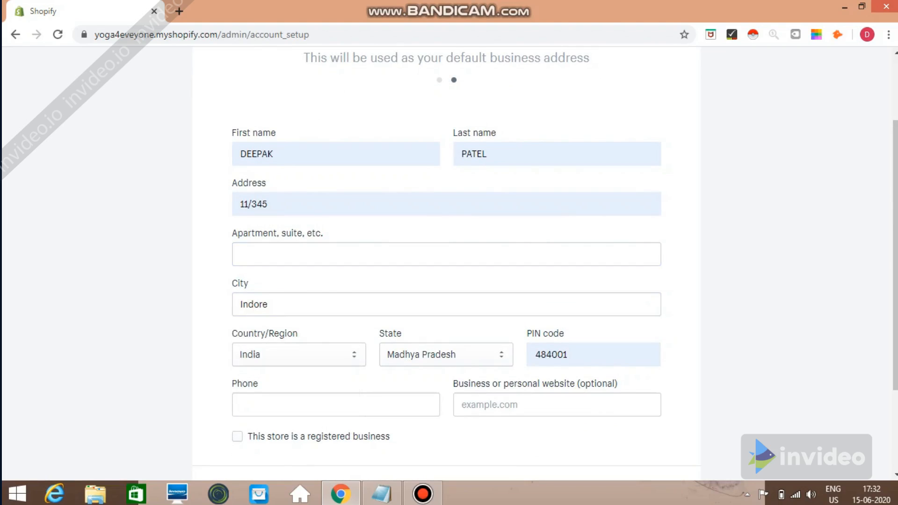
Enter the PIN code and phone number from saved suggestions and submit the address form
{"action": "scroll", "coordinate": [449, 262], "scroll_direction": "down", "scroll_amount": 2}
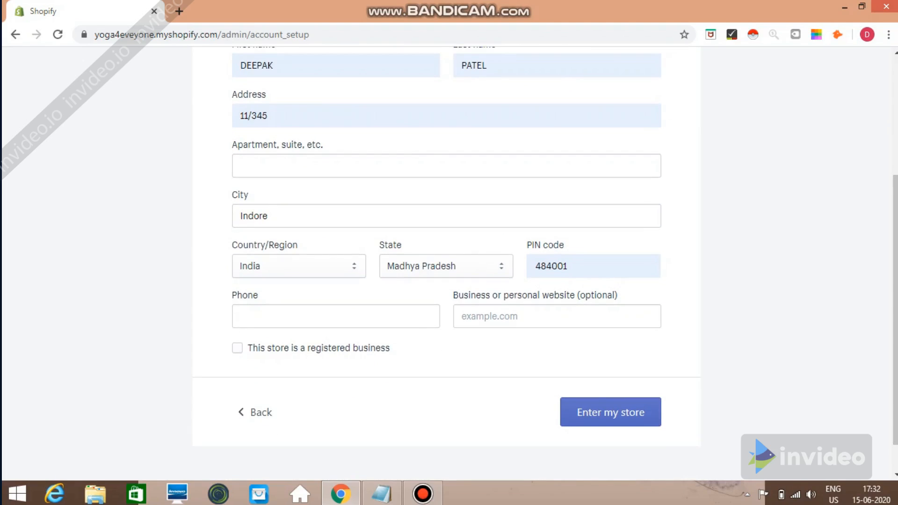
{"action": "left_click", "coordinate": [593, 266]}
{"action": "key", "text": "ctrl+a"}
{"action": "key", "text": "BackSpace"}
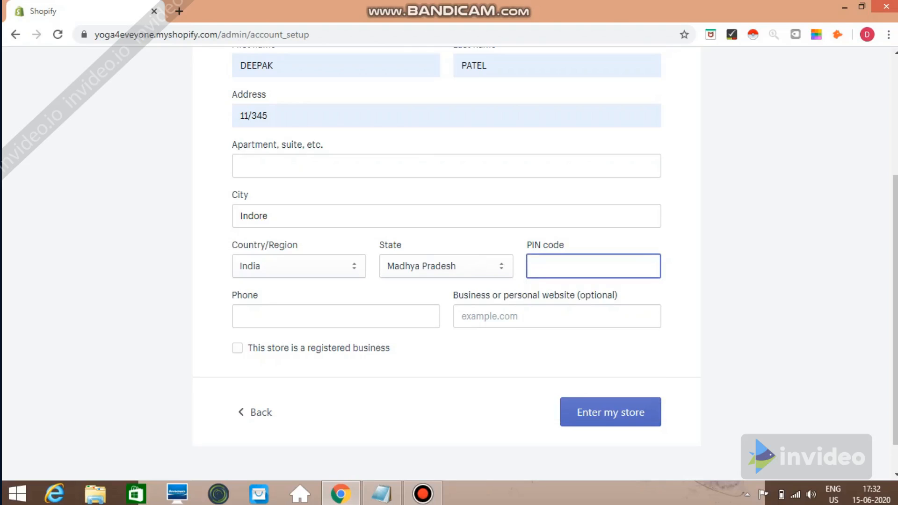
{"action": "key", "text": "ctrl+t"}
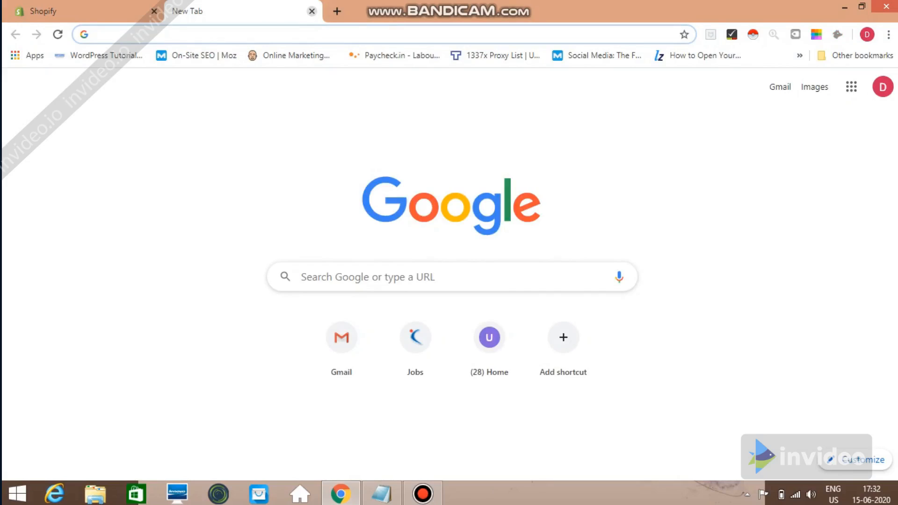
{"action": "left_click", "coordinate": [312, 11]}
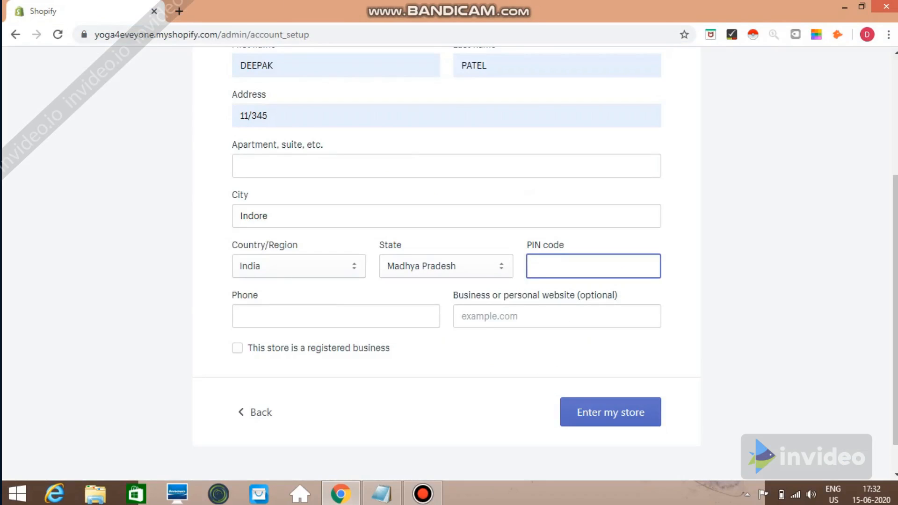
{"action": "type", "text": "484"}
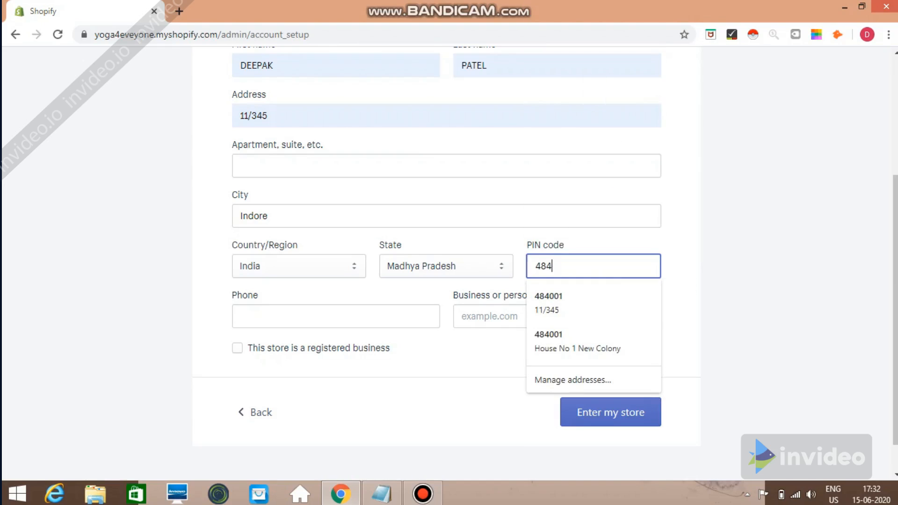
{"action": "key", "text": "Down"}
{"action": "key", "text": "Return"}
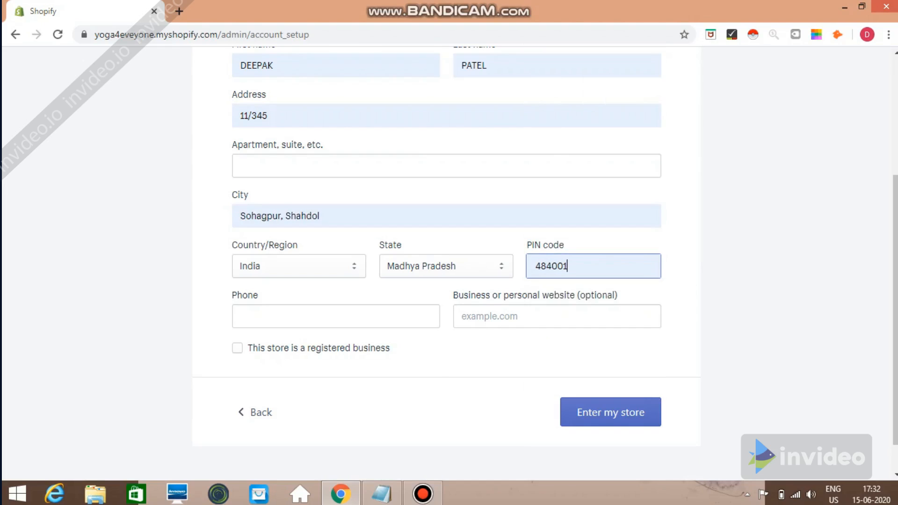
{"action": "left_click", "coordinate": [280, 317]}
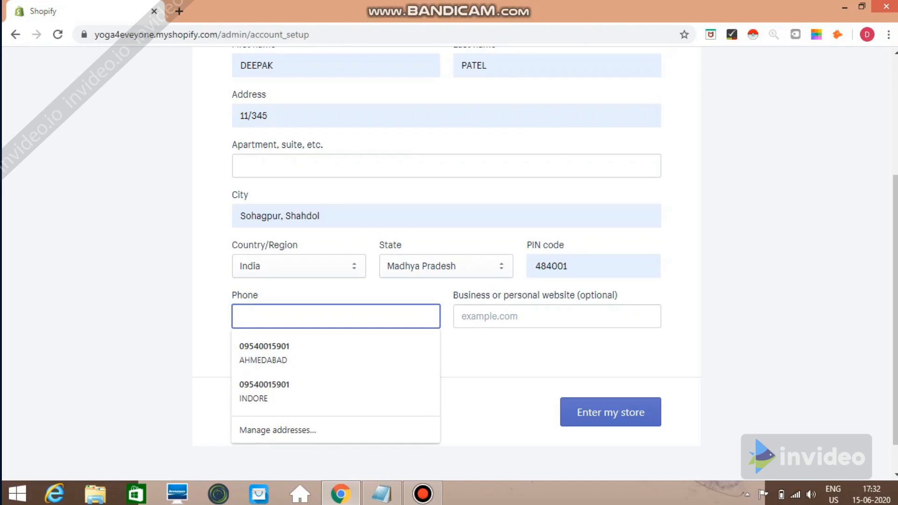
{"action": "key", "text": "Down"}
{"action": "key", "text": "Return"}
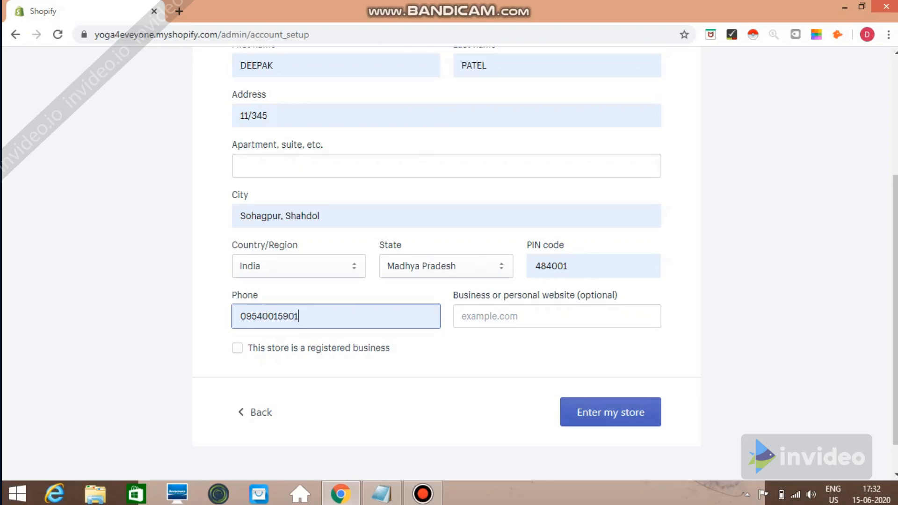
{"action": "key", "text": "Return"}
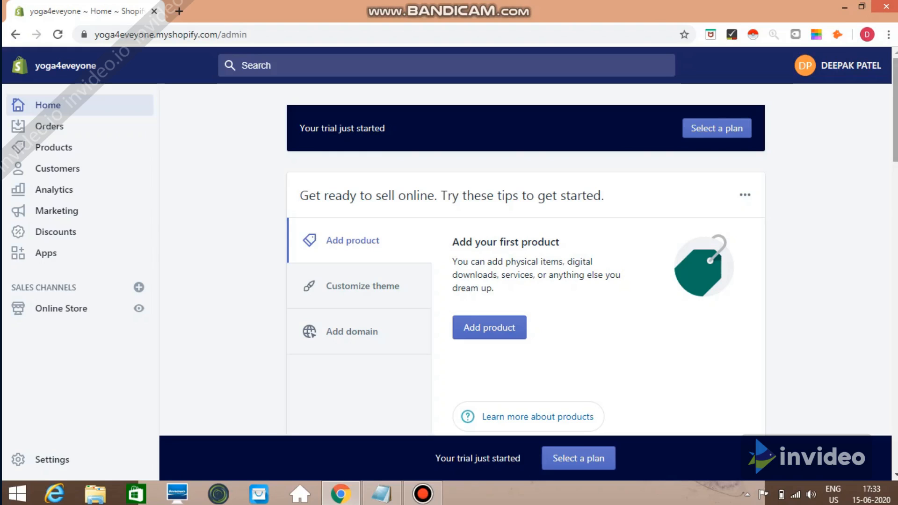
Scroll through the yoga4eveyone admin home's getting-started cards and back to the top
{"action": "scroll", "coordinate": [526, 280], "scroll_direction": "down", "scroll_amount": 10}
{"action": "scroll", "coordinate": [526, 280], "scroll_direction": "up", "scroll_amount": 5}
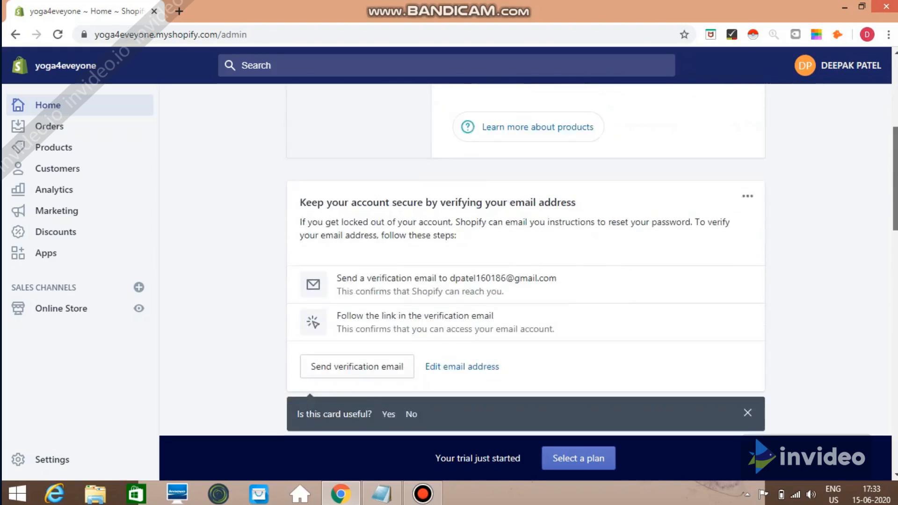
{"action": "scroll", "coordinate": [526, 281], "scroll_direction": "down", "scroll_amount": 8}
{"action": "scroll", "coordinate": [526, 280], "scroll_direction": "up", "scroll_amount": 3}
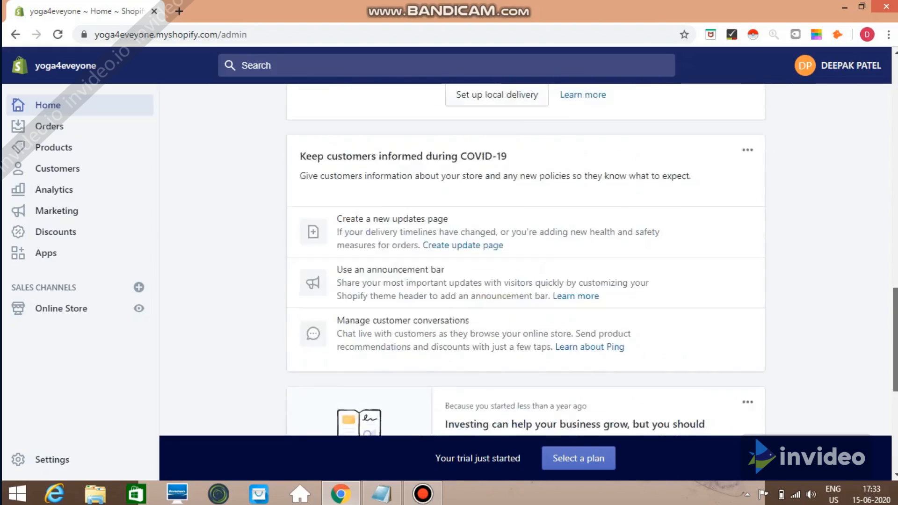
{"action": "scroll", "coordinate": [526, 281], "scroll_direction": "up", "scroll_amount": 10}
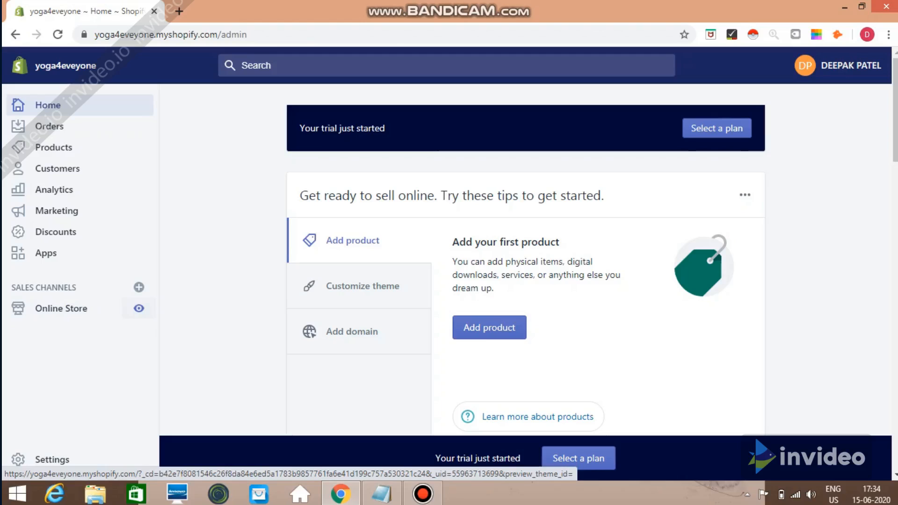
{"action": "left_click", "coordinate": [139, 308]}
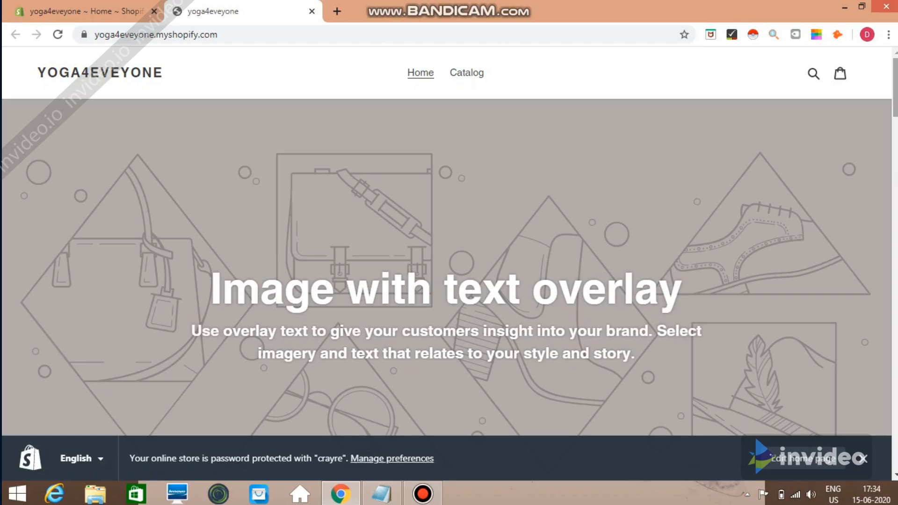
{"action": "scroll", "coordinate": [449, 242], "scroll_direction": "down", "scroll_amount": 12}
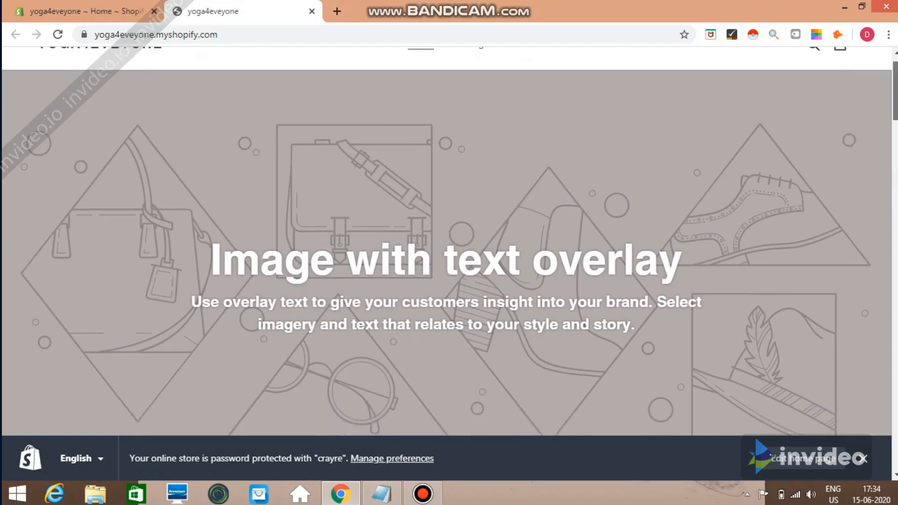
{"action": "scroll", "coordinate": [449, 242], "scroll_direction": "up", "scroll_amount": 10}
{"action": "scroll", "coordinate": [449, 241], "scroll_direction": "up", "scroll_amount": 3}
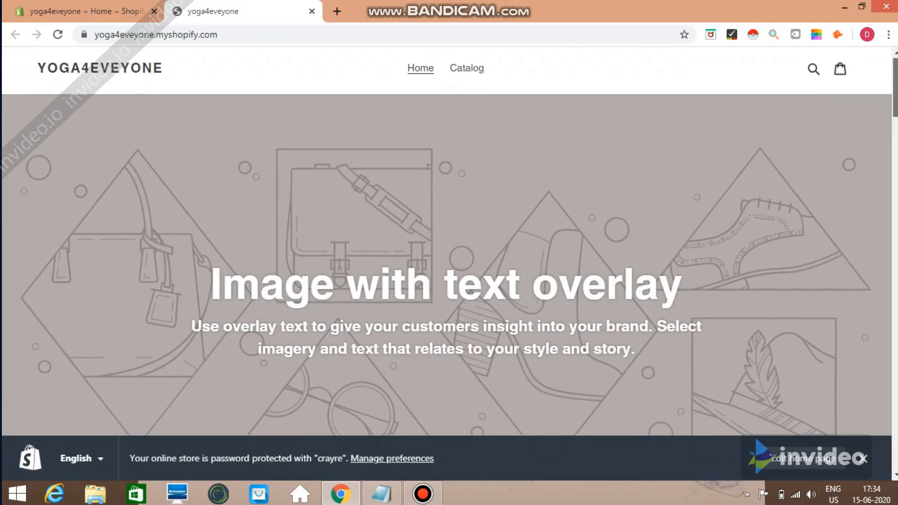
{"action": "scroll", "coordinate": [449, 242], "scroll_direction": "down", "scroll_amount": 4}
{"action": "scroll", "coordinate": [449, 242], "scroll_direction": "down", "scroll_amount": 7}
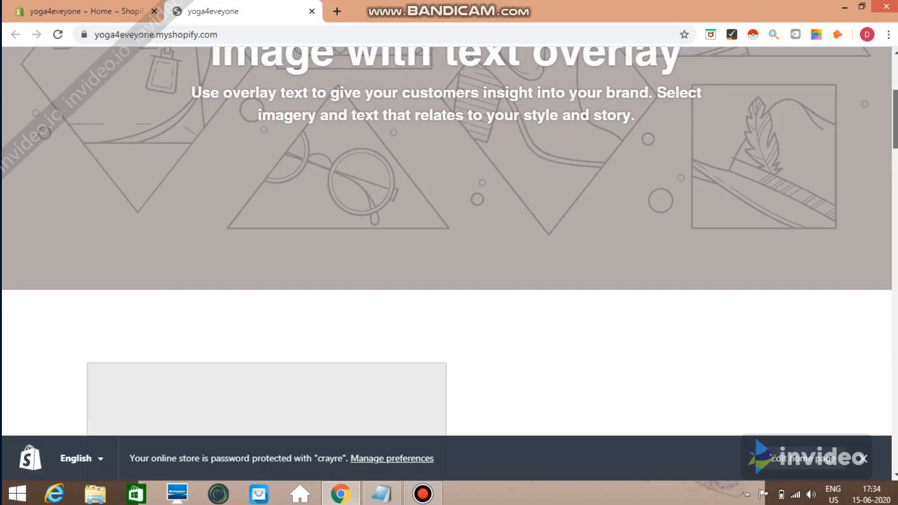
{"action": "scroll", "coordinate": [449, 241], "scroll_direction": "down", "scroll_amount": 10}
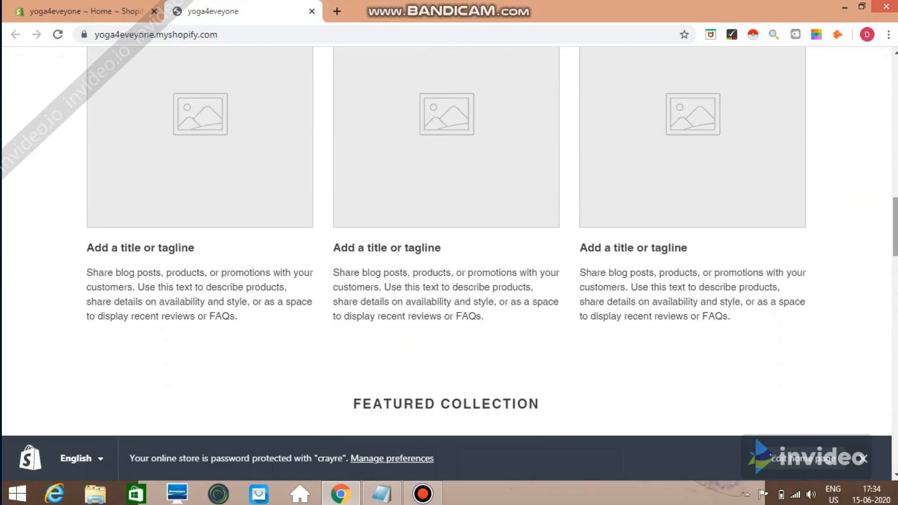
{"action": "scroll", "coordinate": [449, 241], "scroll_direction": "down", "scroll_amount": 16}
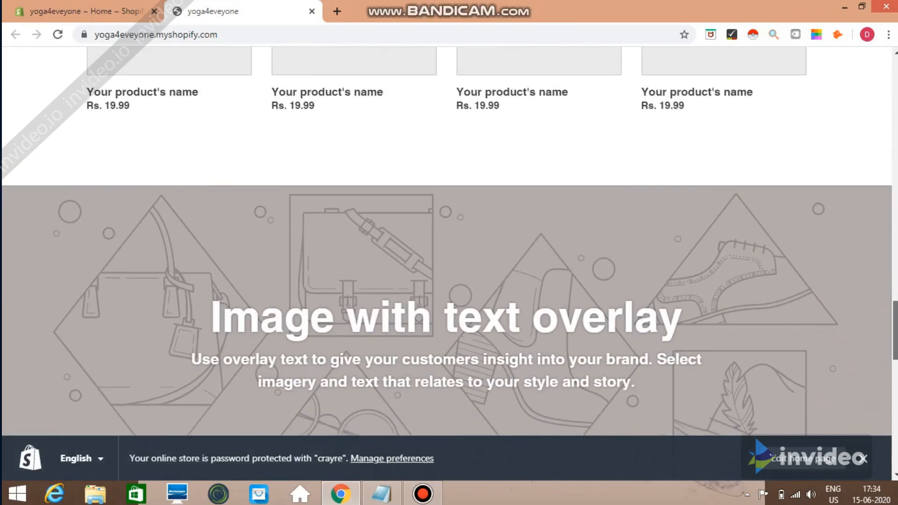
{"action": "scroll", "coordinate": [449, 241], "scroll_direction": "down", "scroll_amount": 16}
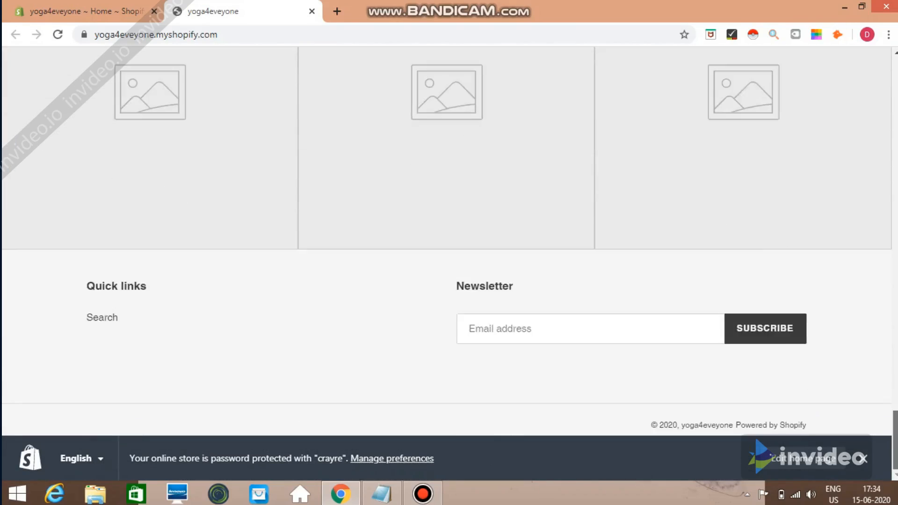
{"action": "scroll", "coordinate": [449, 242], "scroll_direction": "up", "scroll_amount": 20}
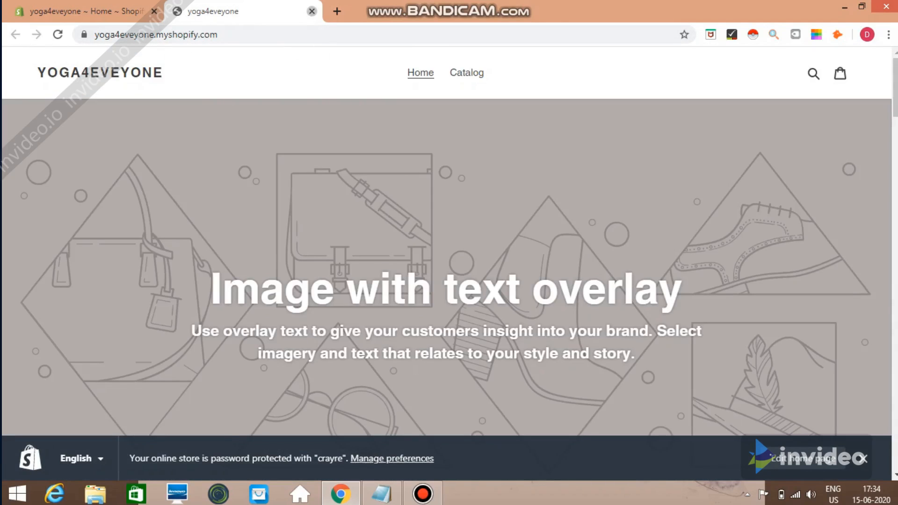
{"action": "left_click", "coordinate": [311, 11]}
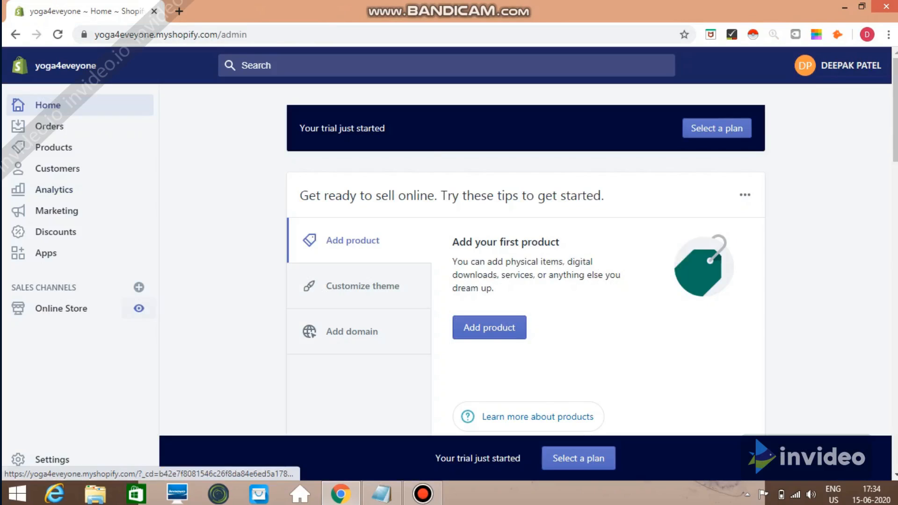
{"action": "left_click", "coordinate": [138, 287]}
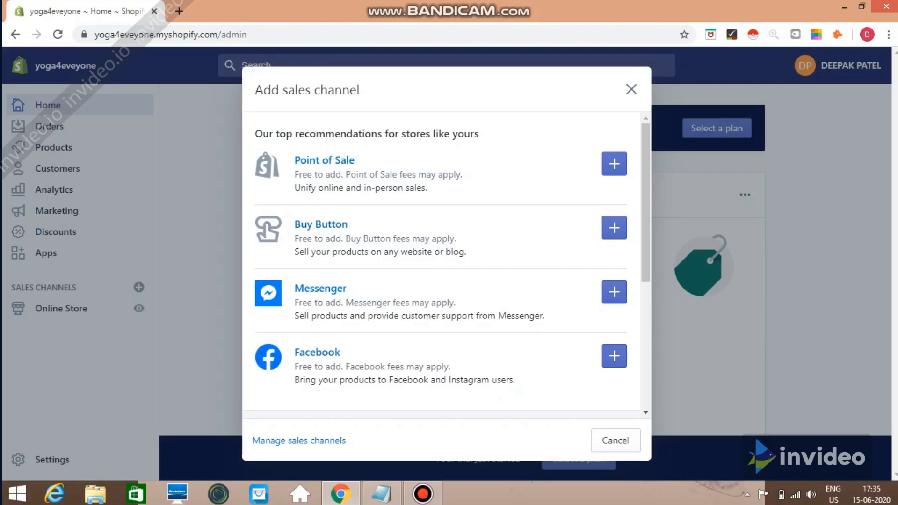
{"action": "left_click", "coordinate": [631, 89]}
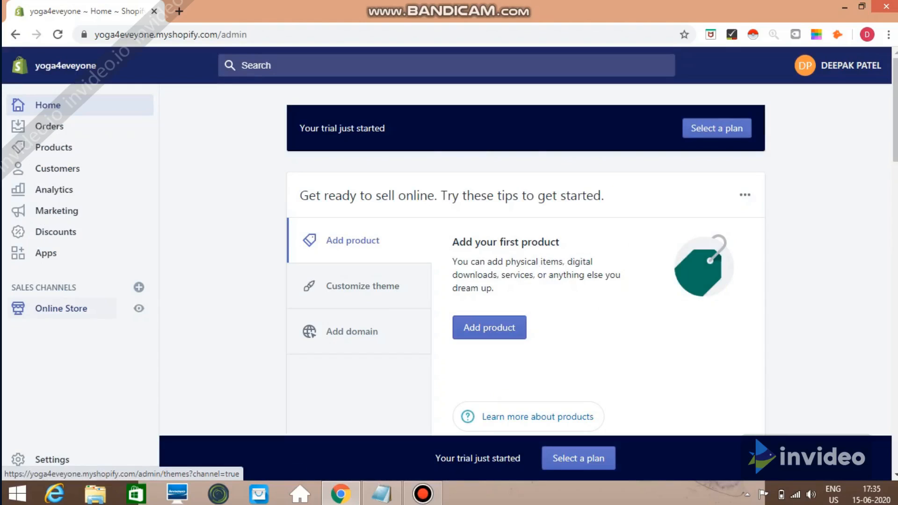
Open the Online Store Themes page showing Debut as the current theme
{"action": "left_click", "coordinate": [61, 308]}
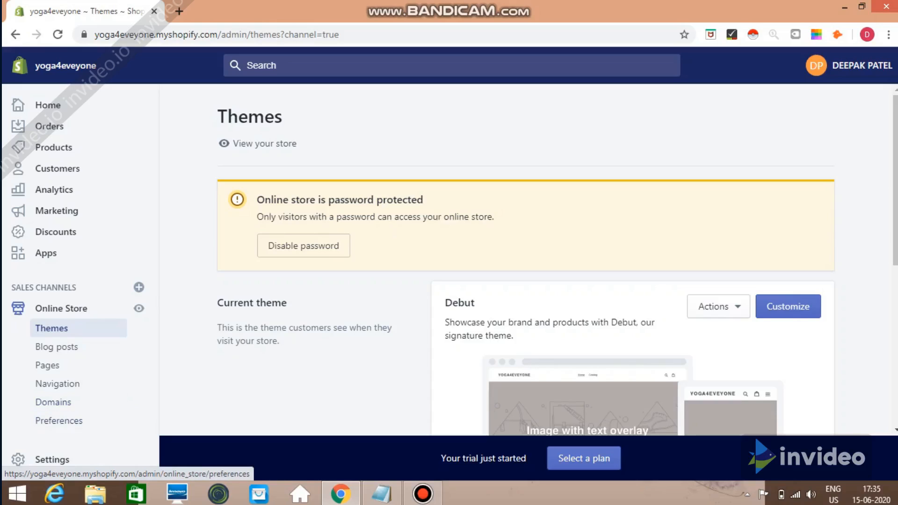
Open Settings and browse its General, Payments, Checkout, Shipping and Taxes options
{"action": "left_click", "coordinate": [52, 460]}
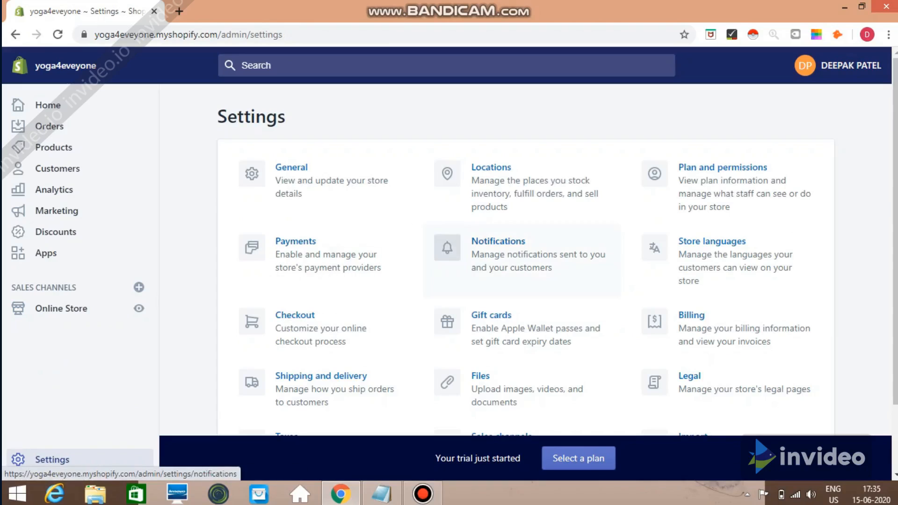
{"action": "scroll", "coordinate": [524, 262], "scroll_direction": "down", "scroll_amount": 2}
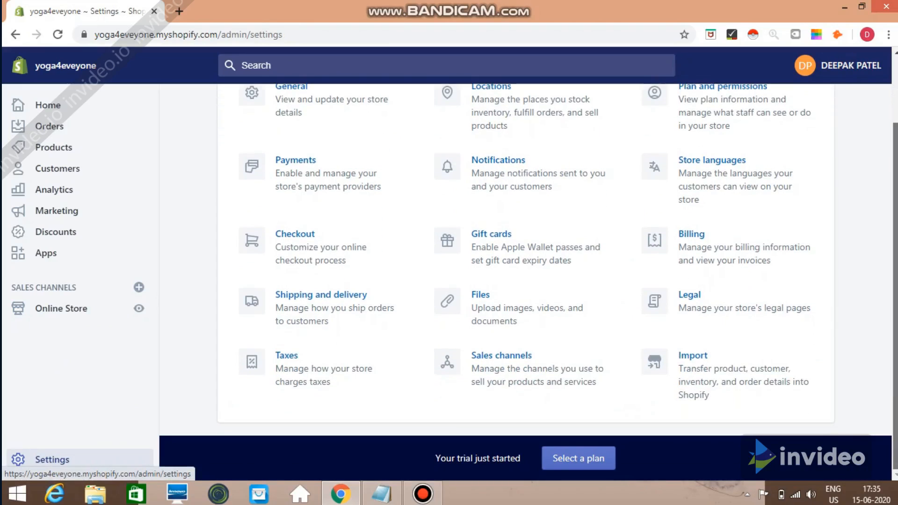
{"action": "scroll", "coordinate": [524, 262], "scroll_direction": "up", "scroll_amount": 2}
{"action": "scroll", "coordinate": [524, 262], "scroll_direction": "down", "scroll_amount": 1}
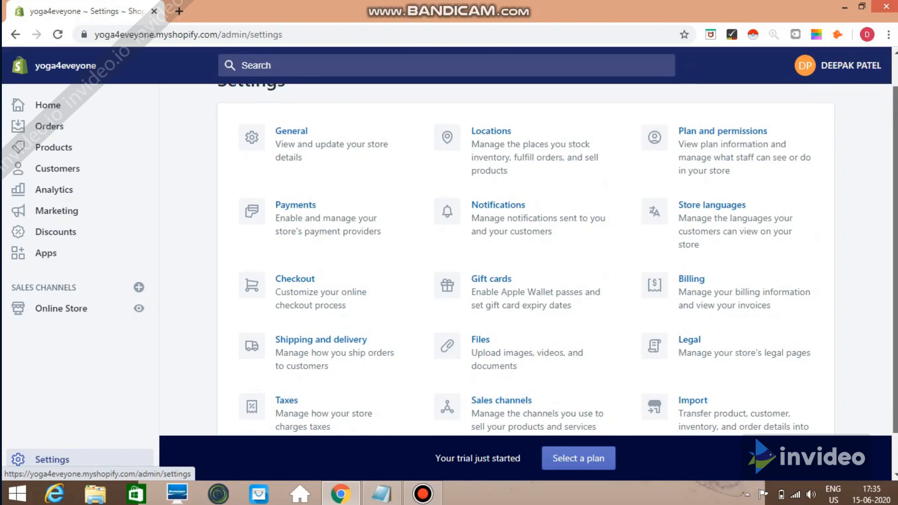
{"action": "scroll", "coordinate": [524, 262], "scroll_direction": "down", "scroll_amount": 1}
{"action": "scroll", "coordinate": [524, 262], "scroll_direction": "up", "scroll_amount": 2}
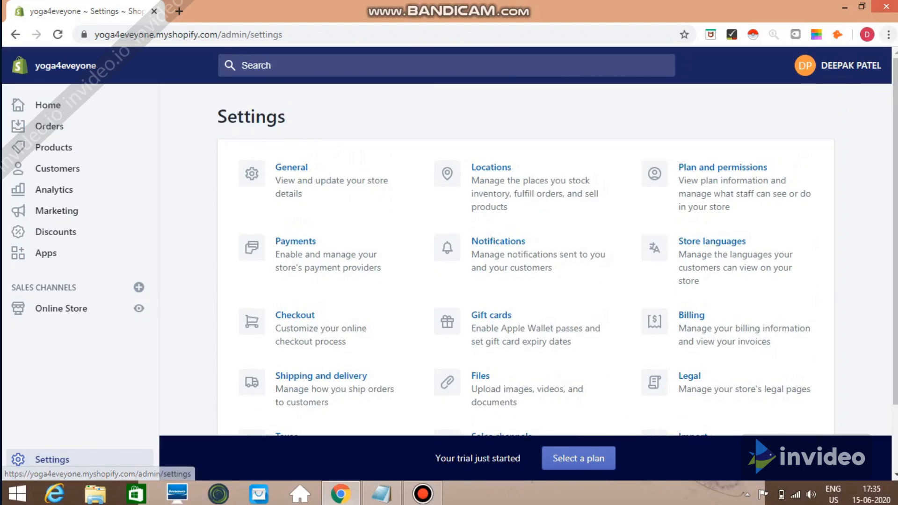
{"action": "left_click", "coordinate": [47, 459]}
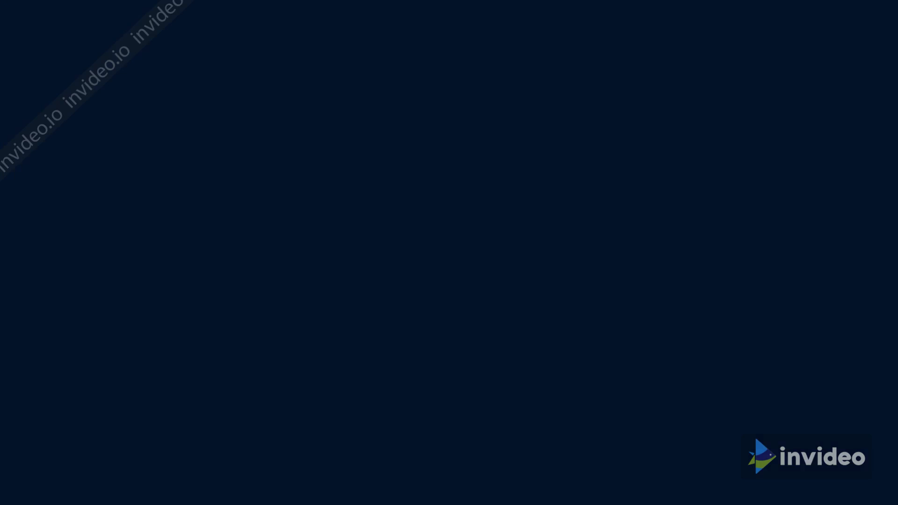